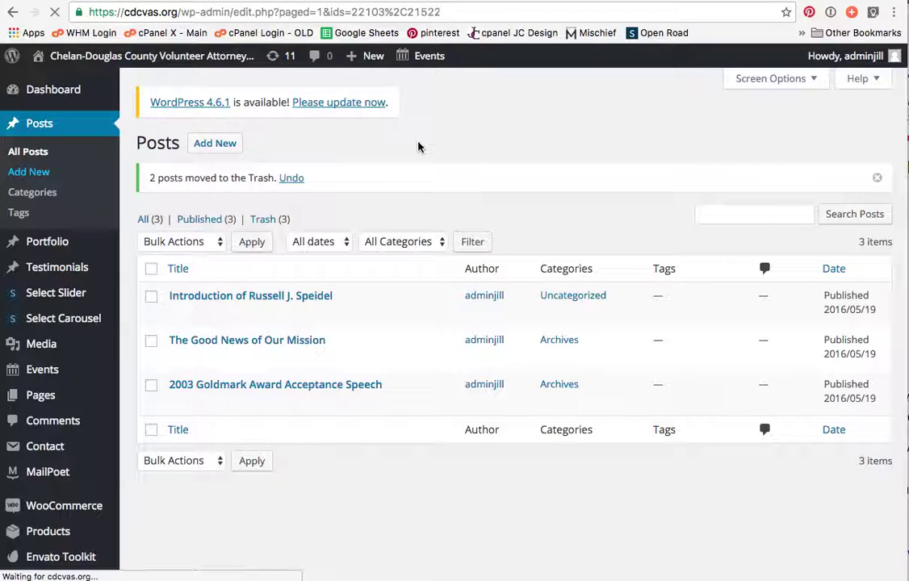
Start a new post and title it "Test Event Photos"
{"action": "mouse_move", "coordinate": [367, 56]}
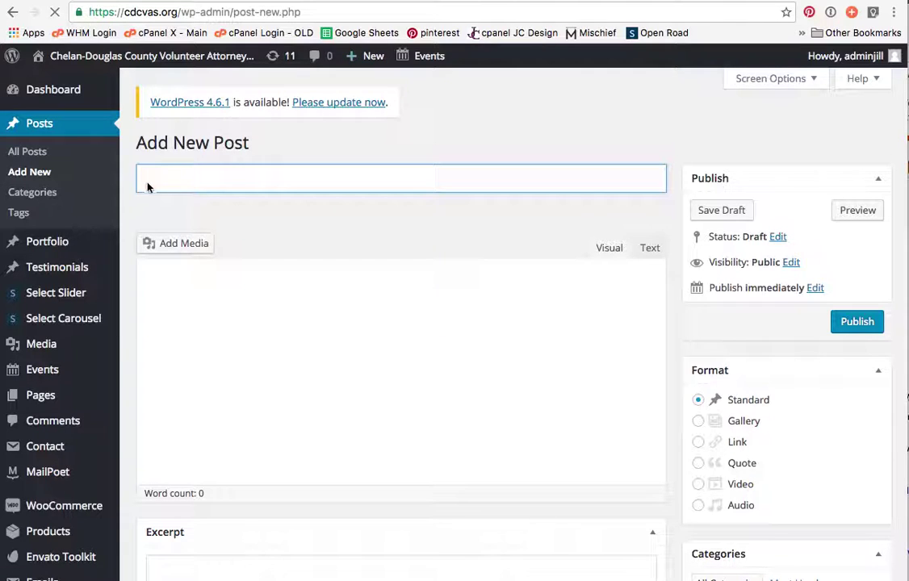
{"action": "left_click", "coordinate": [188, 176]}
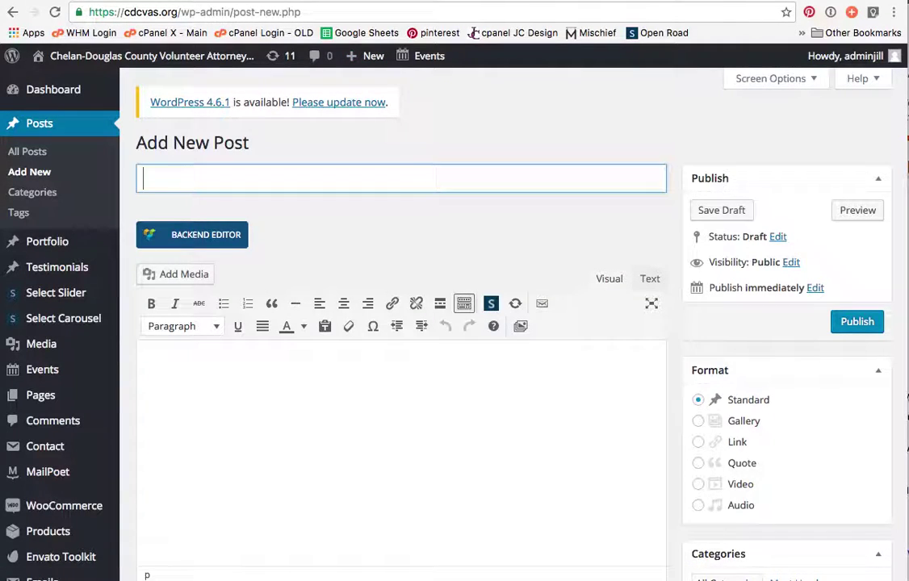
{"action": "type", "text": "Test Event"}
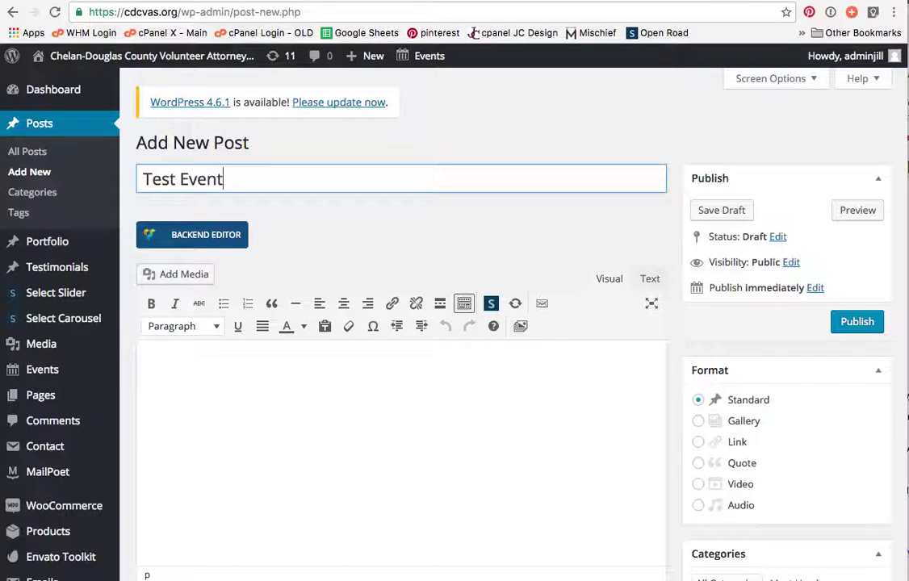
{"action": "type", "text": " Photos"}
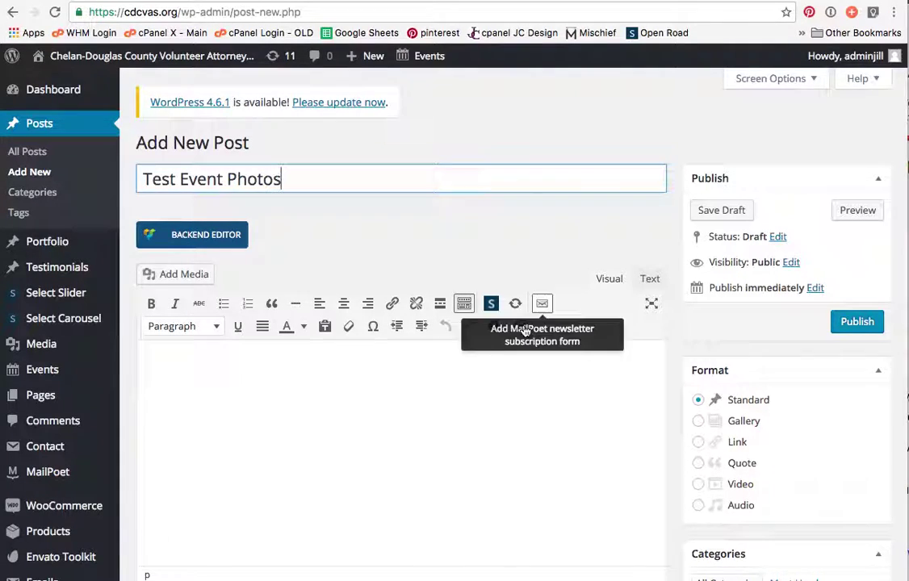
Switch the post to the Visual Composer backend editor and add an Image Gallery element
{"action": "scroll", "coordinate": [501, 363], "scroll_direction": "down", "scroll_amount": 1}
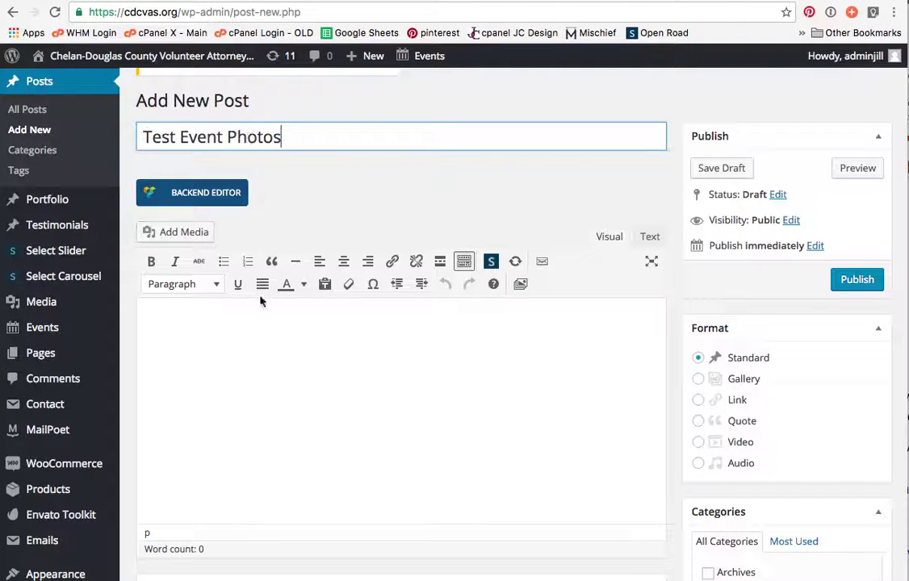
{"action": "left_click", "coordinate": [210, 195]}
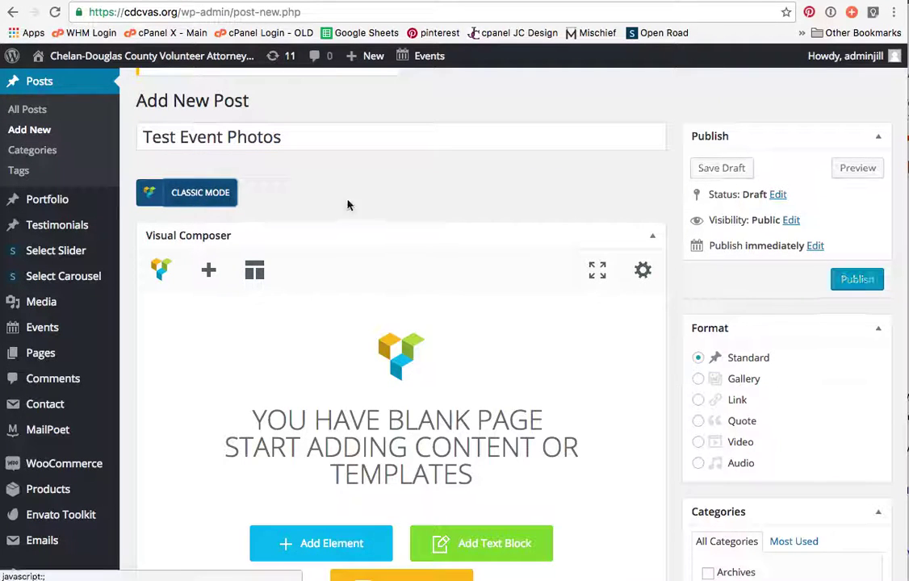
{"action": "scroll", "coordinate": [333, 314], "scroll_direction": "down", "scroll_amount": 3}
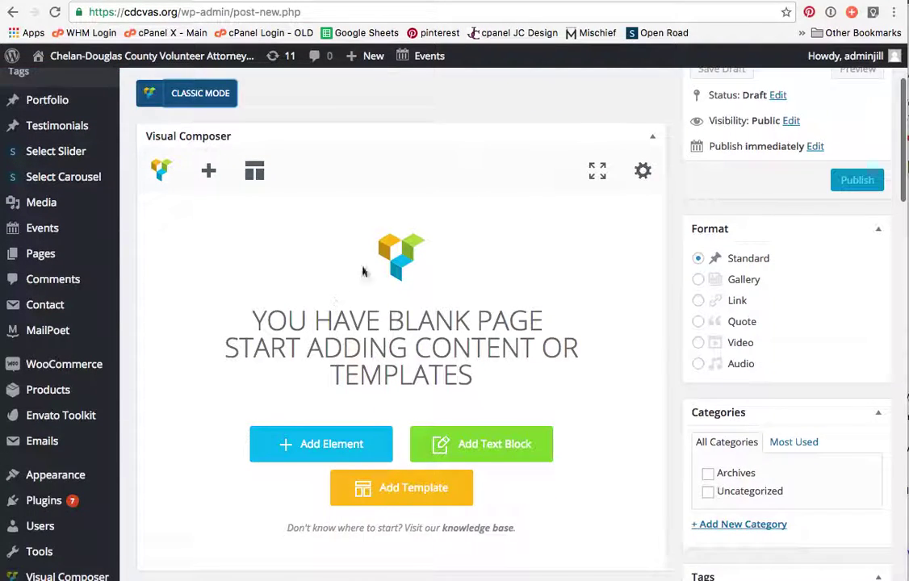
{"action": "scroll", "coordinate": [485, 287], "scroll_direction": "down", "scroll_amount": 1}
{"action": "scroll", "coordinate": [485, 288], "scroll_direction": "down", "scroll_amount": 2}
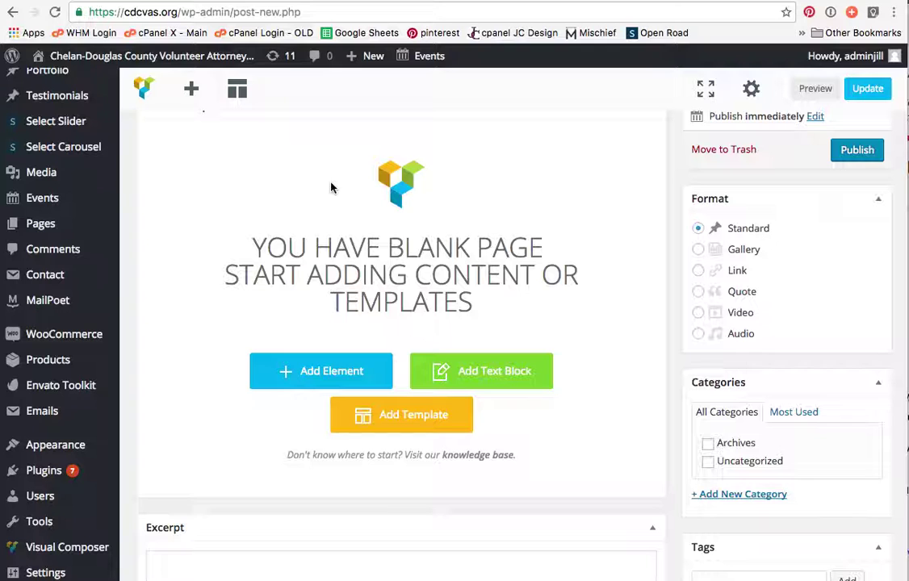
{"action": "left_click", "coordinate": [346, 371]}
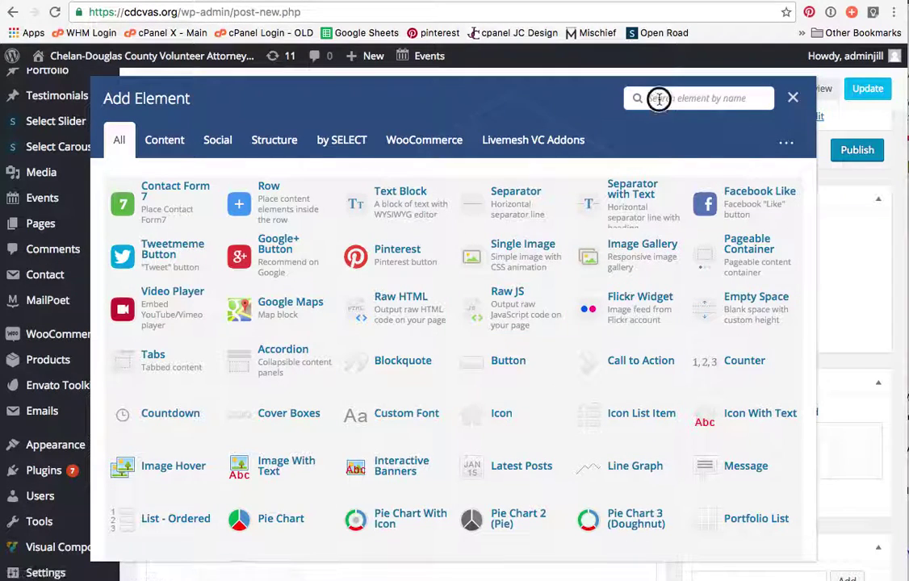
{"action": "type", "text": "gal"}
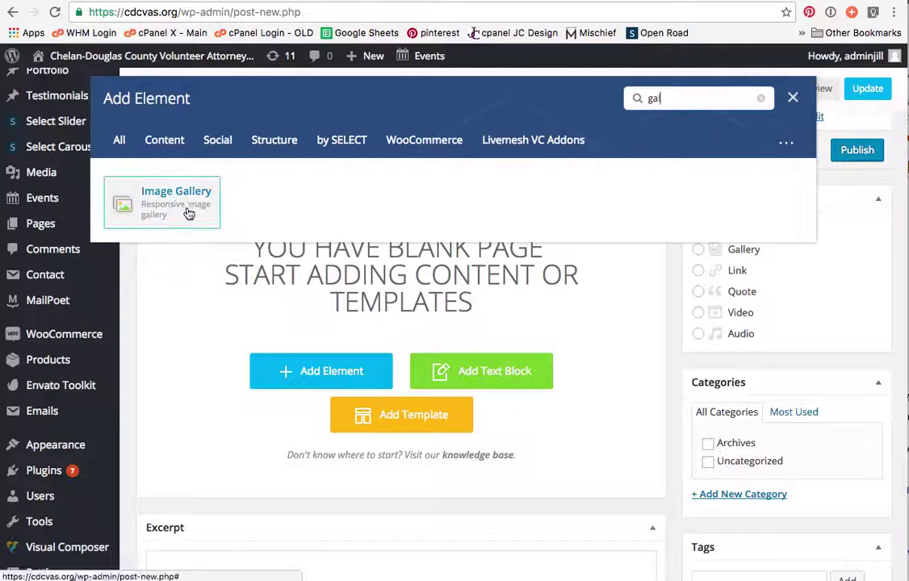
{"action": "left_click", "coordinate": [188, 214]}
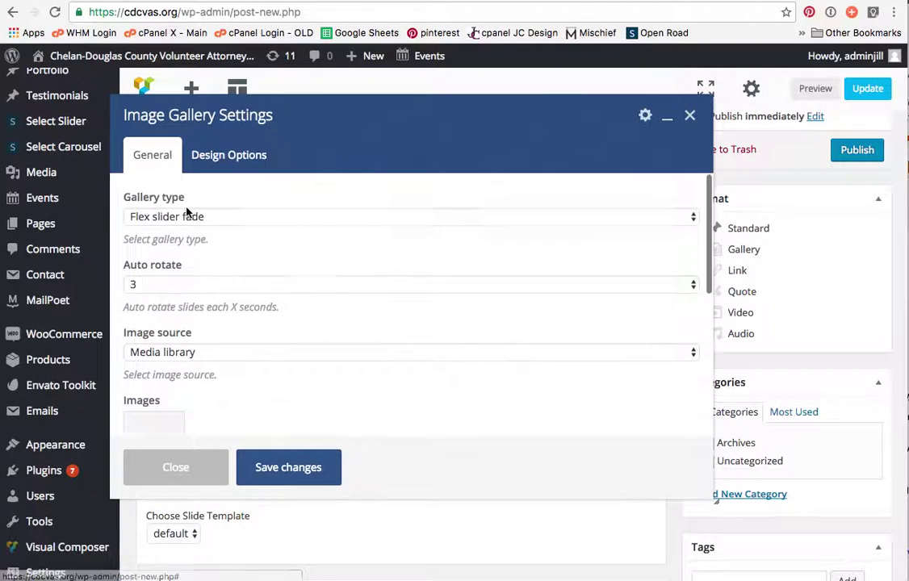
Load the saved "Gallery Settings" preset into the image gallery element
{"action": "scroll", "coordinate": [268, 329], "scroll_direction": "down", "scroll_amount": 8}
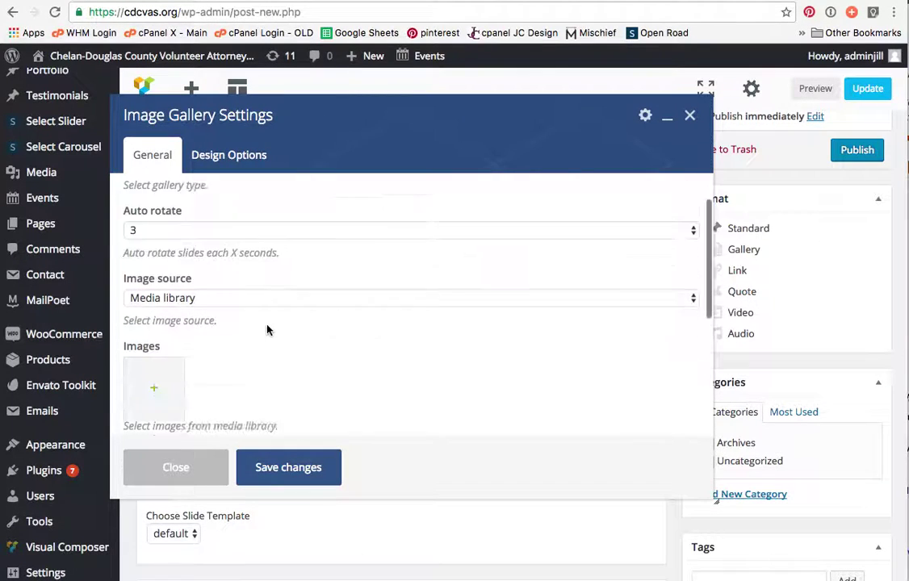
{"action": "scroll", "coordinate": [267, 329], "scroll_direction": "up", "scroll_amount": 10}
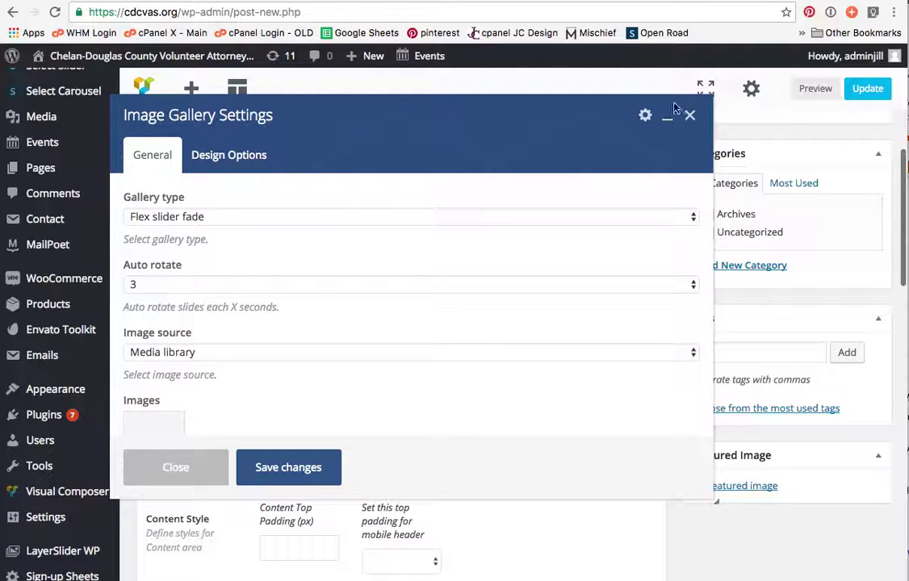
{"action": "left_click", "coordinate": [646, 118]}
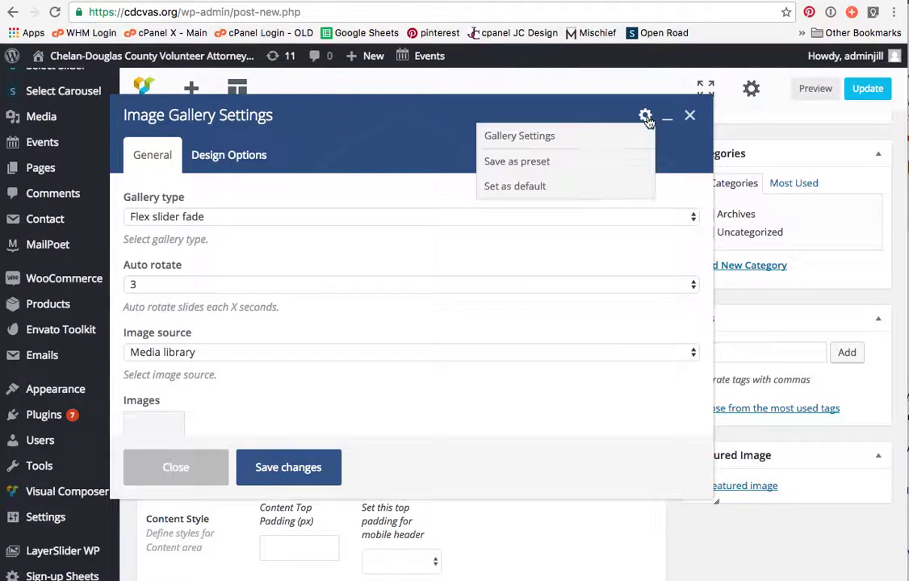
{"action": "left_click", "coordinate": [544, 136]}
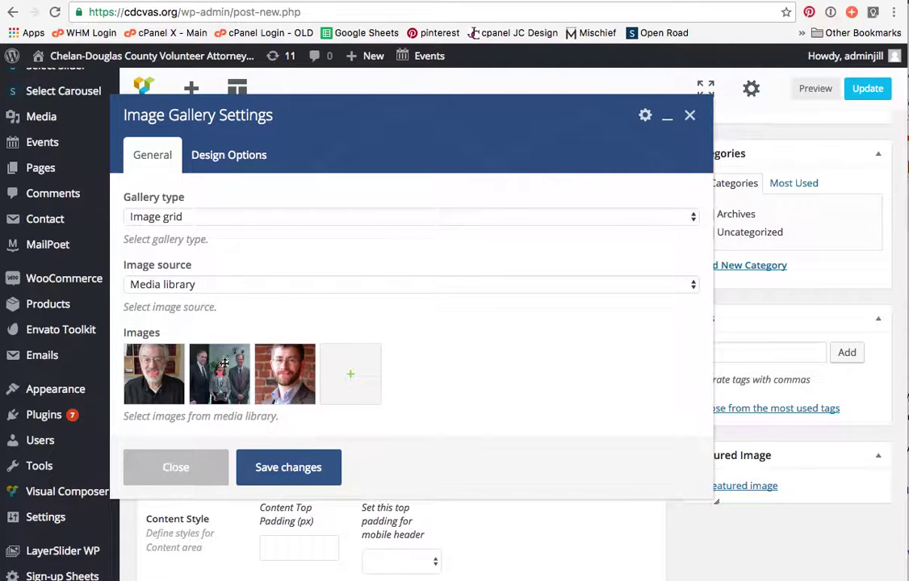
Add the media library portrait of the man in a dark suit to the gallery and move the group photo to third place
{"action": "scroll", "coordinate": [226, 355], "scroll_direction": "down", "scroll_amount": 1}
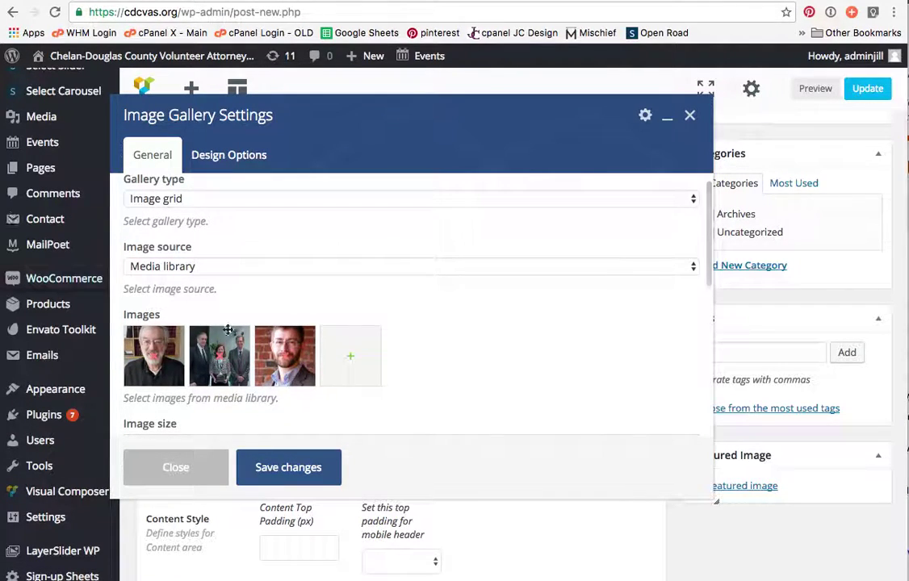
{"action": "scroll", "coordinate": [399, 349], "scroll_direction": "down", "scroll_amount": 1}
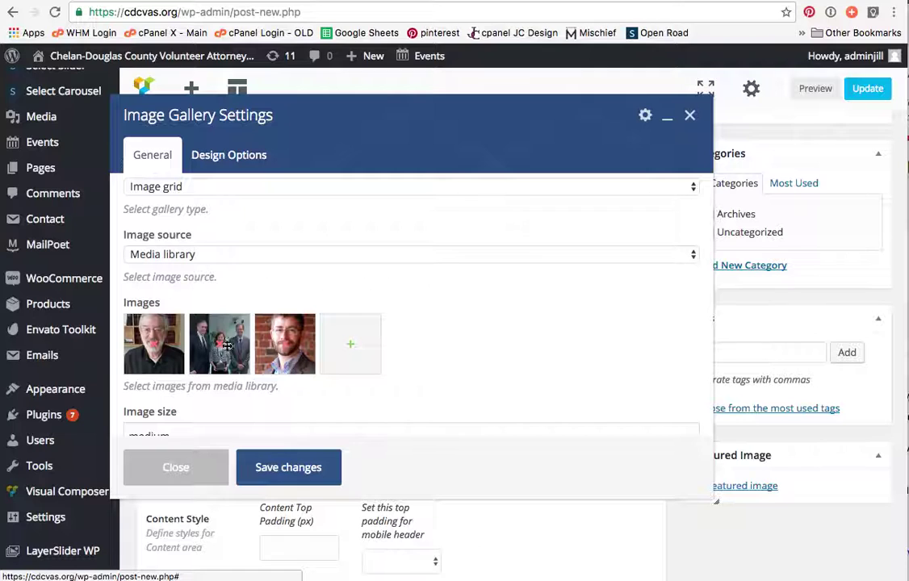
{"action": "left_click", "coordinate": [345, 349]}
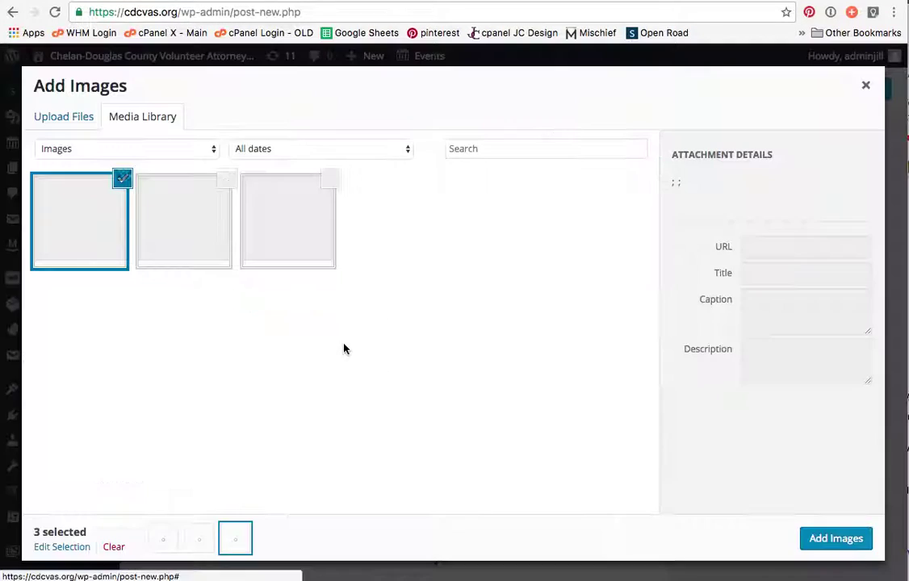
{"action": "left_click", "coordinate": [64, 117]}
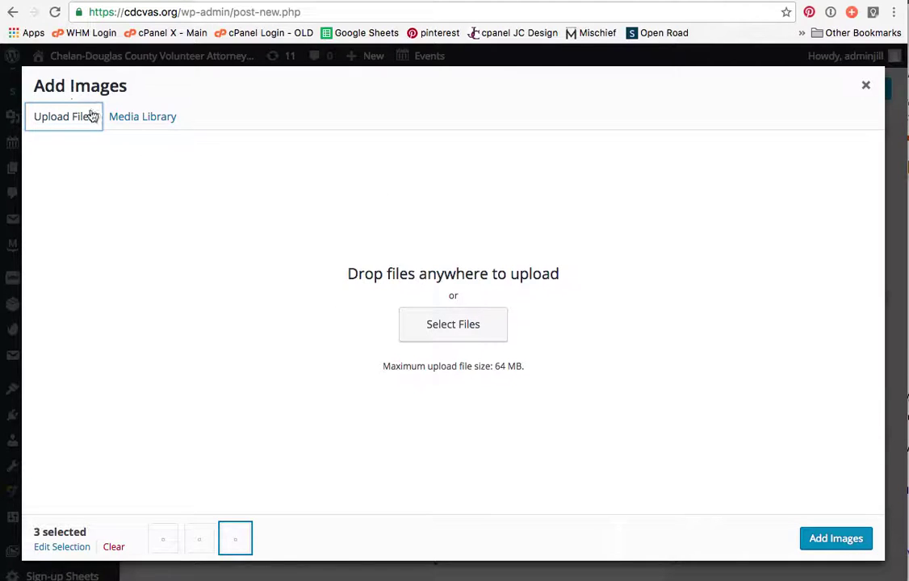
{"action": "left_click", "coordinate": [129, 118]}
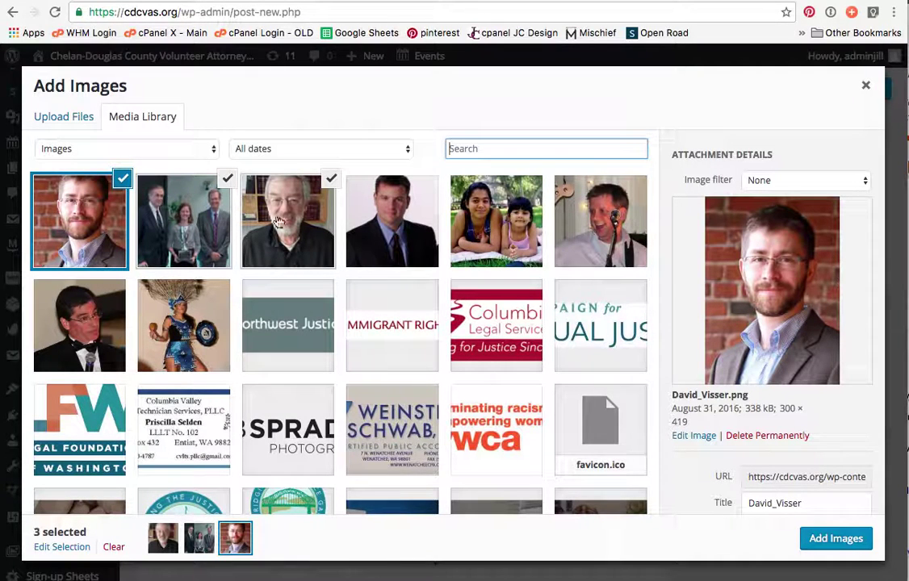
{"action": "left_click", "coordinate": [380, 218]}
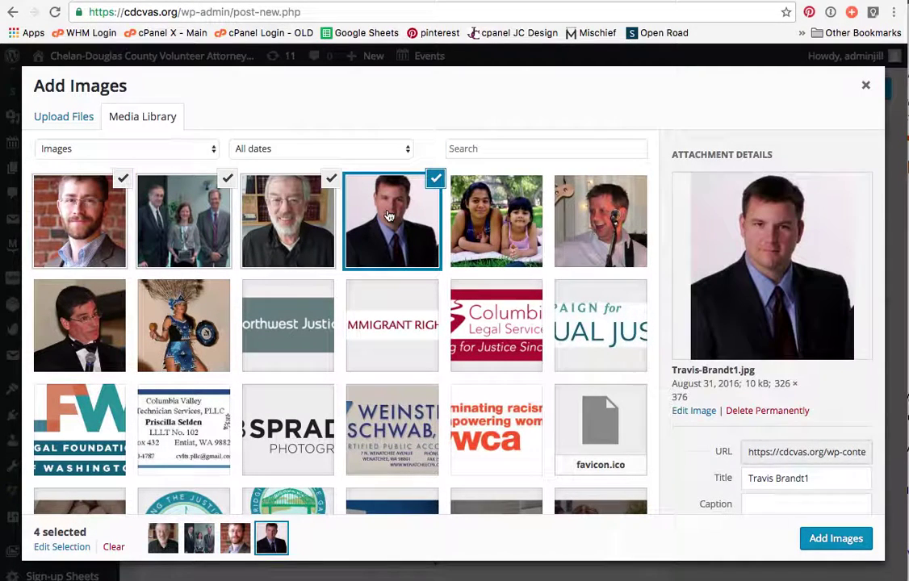
{"action": "left_click", "coordinate": [847, 538]}
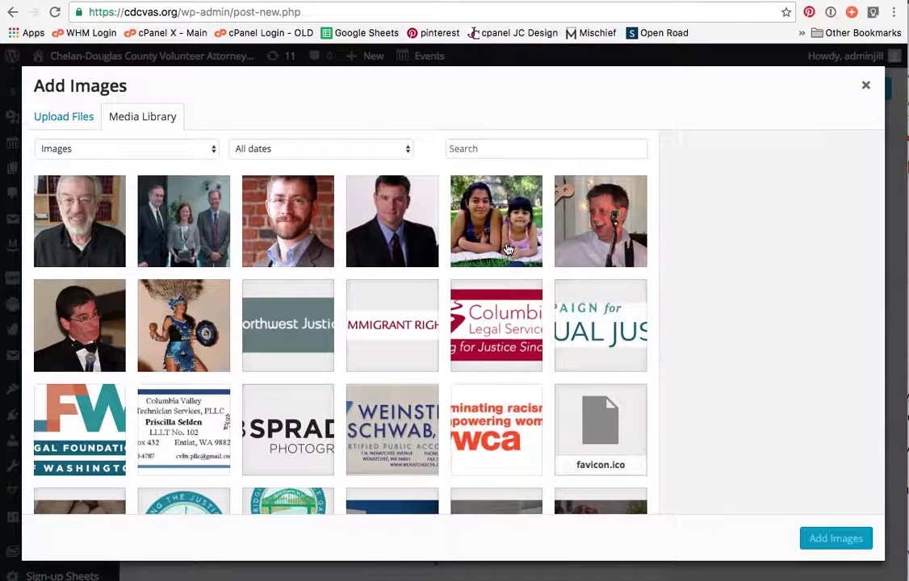
{"action": "left_click", "coordinate": [865, 85]}
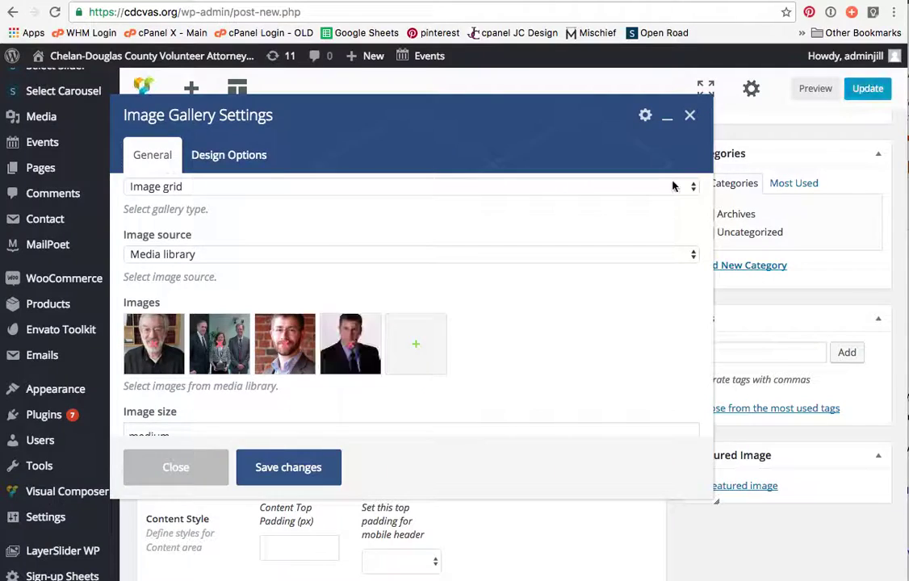
{"action": "left_click_drag", "start_coordinate": [219, 339], "coordinate": [342, 367]}
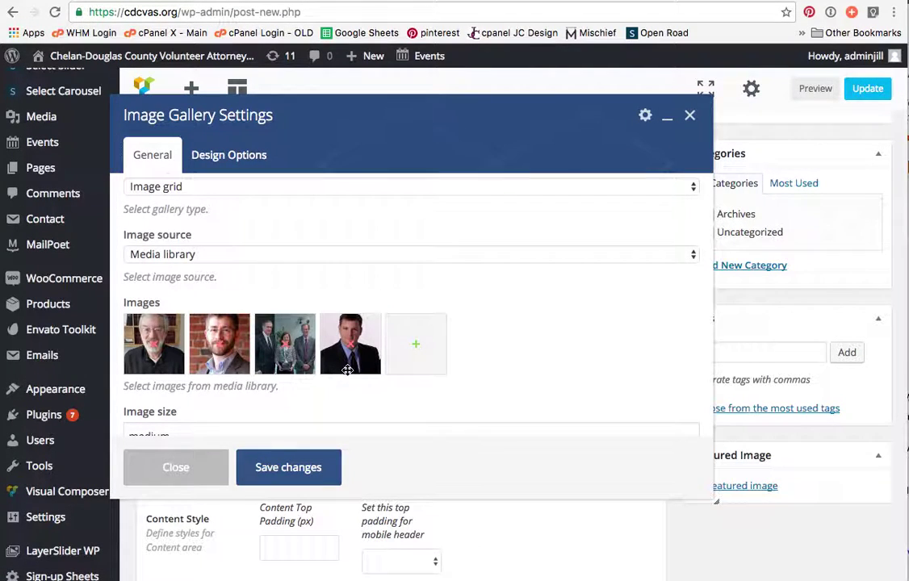
Review the gallery's image size and column options, keep the click action on Open prettyPhoto, and save the gallery settings
{"action": "scroll", "coordinate": [348, 368], "scroll_direction": "down", "scroll_amount": 1}
{"action": "scroll", "coordinate": [348, 369], "scroll_direction": "down", "scroll_amount": 4}
{"action": "scroll", "coordinate": [349, 370], "scroll_direction": "up", "scroll_amount": 1}
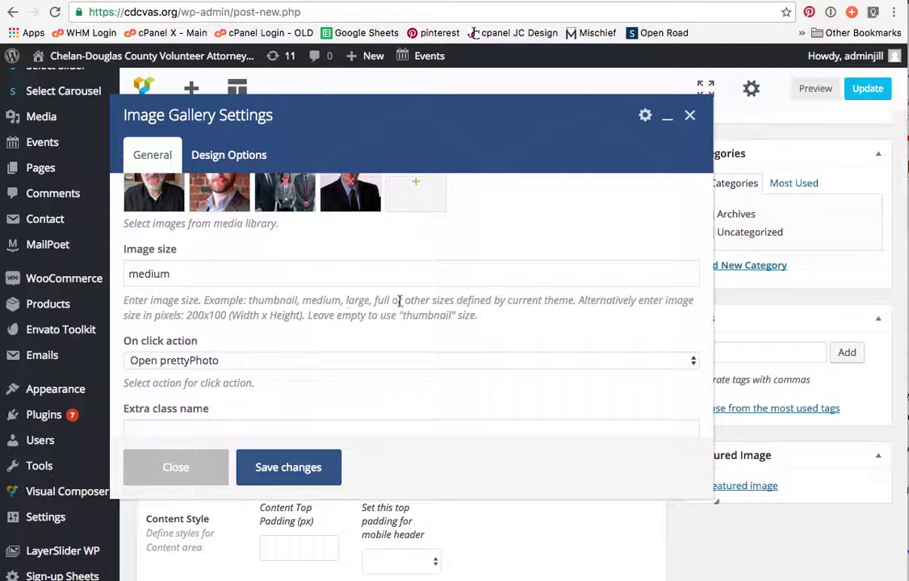
{"action": "scroll", "coordinate": [250, 335], "scroll_direction": "down", "scroll_amount": 1}
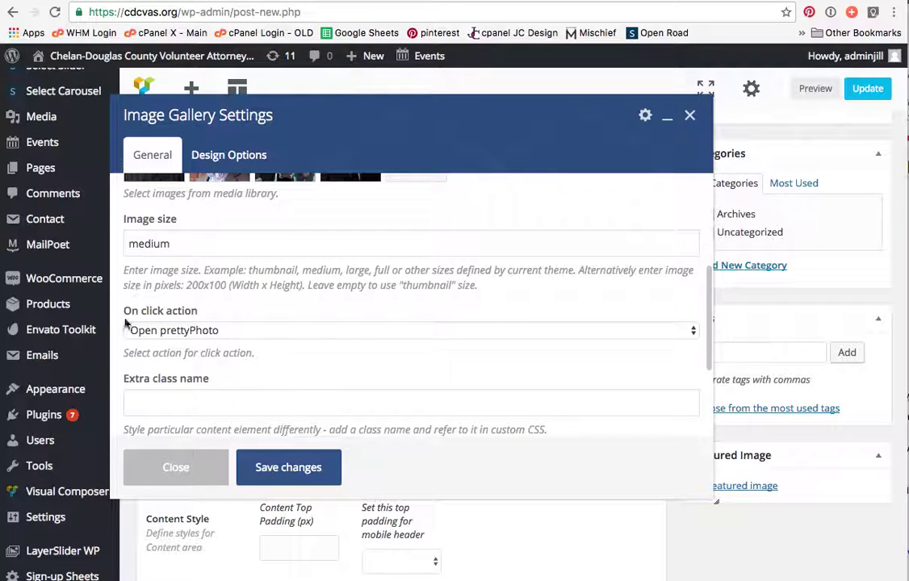
{"action": "left_click", "coordinate": [259, 330]}
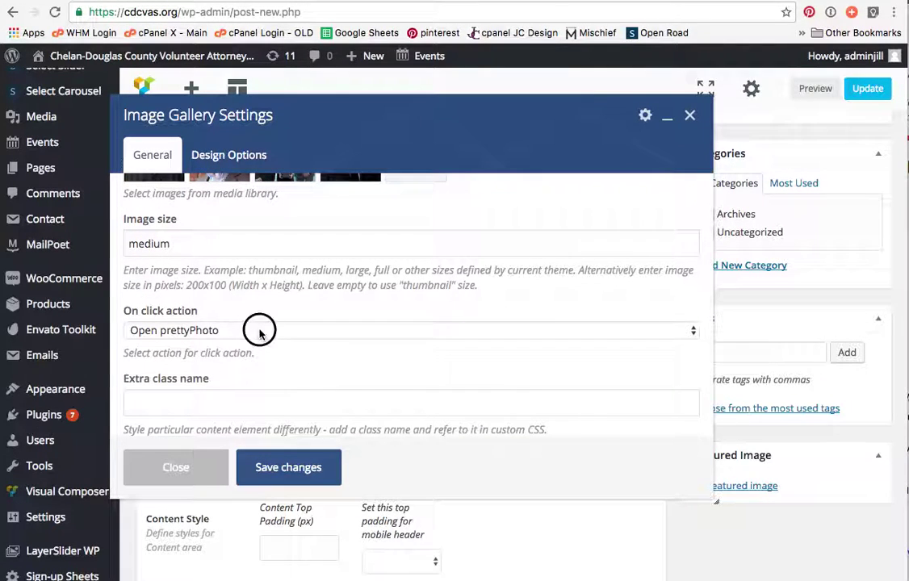
{"action": "left_click", "coordinate": [307, 373]}
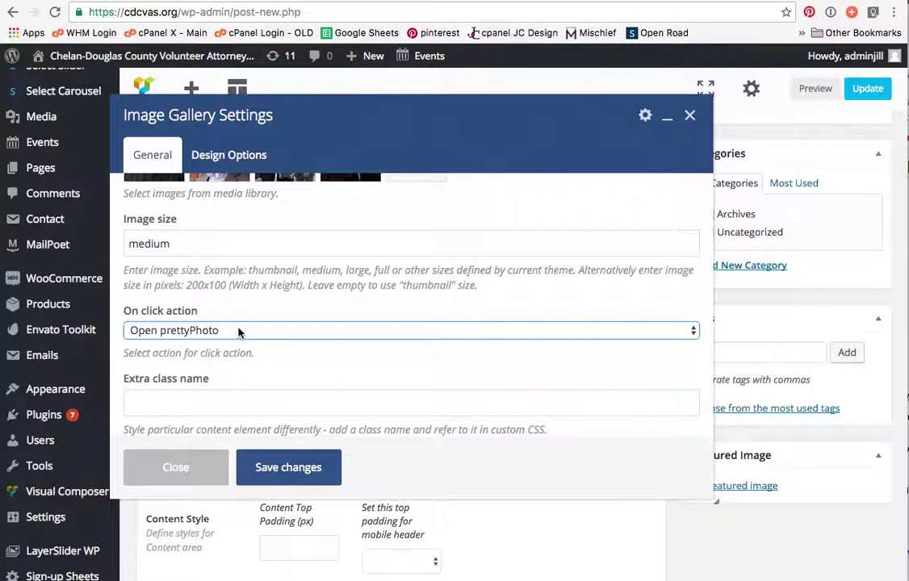
{"action": "scroll", "coordinate": [281, 349], "scroll_direction": "down", "scroll_amount": 4}
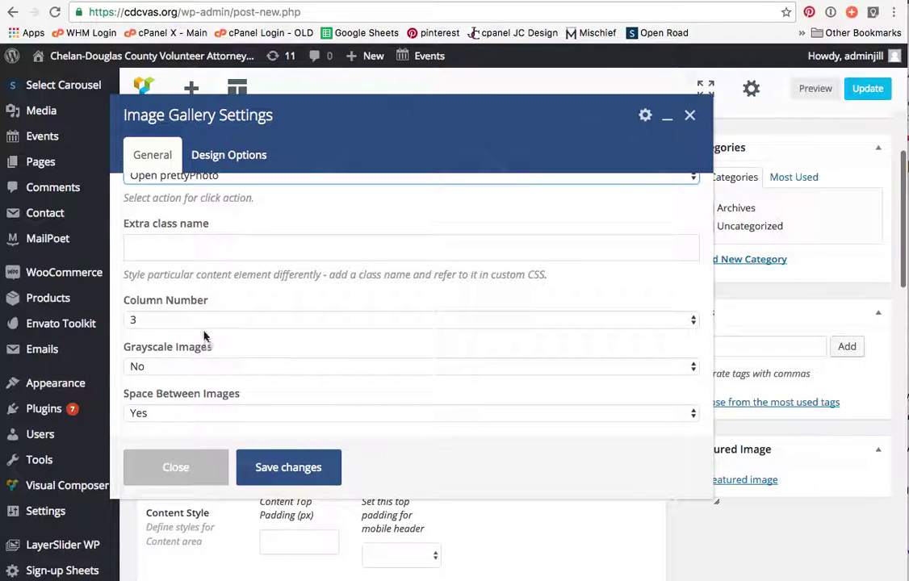
{"action": "scroll", "coordinate": [224, 337], "scroll_direction": "up", "scroll_amount": 10}
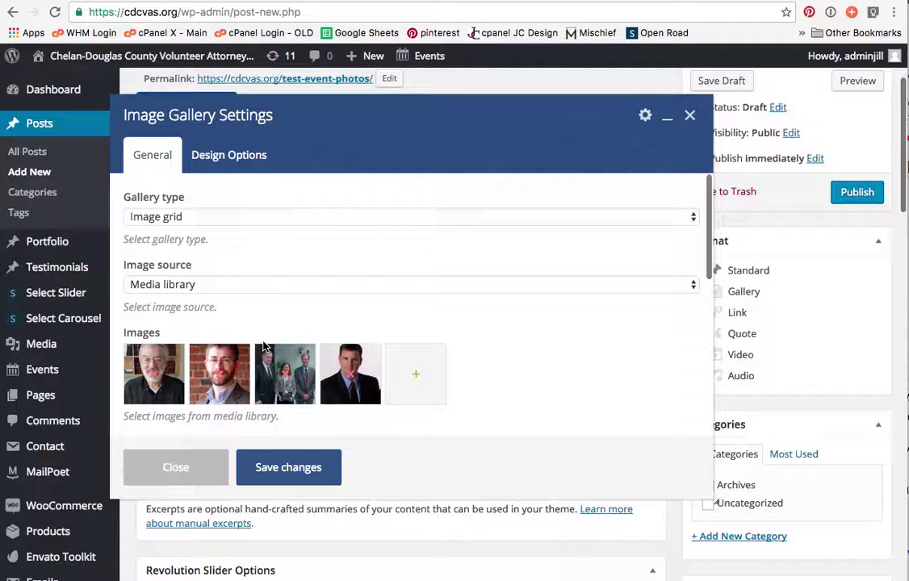
{"action": "left_click", "coordinate": [313, 476]}
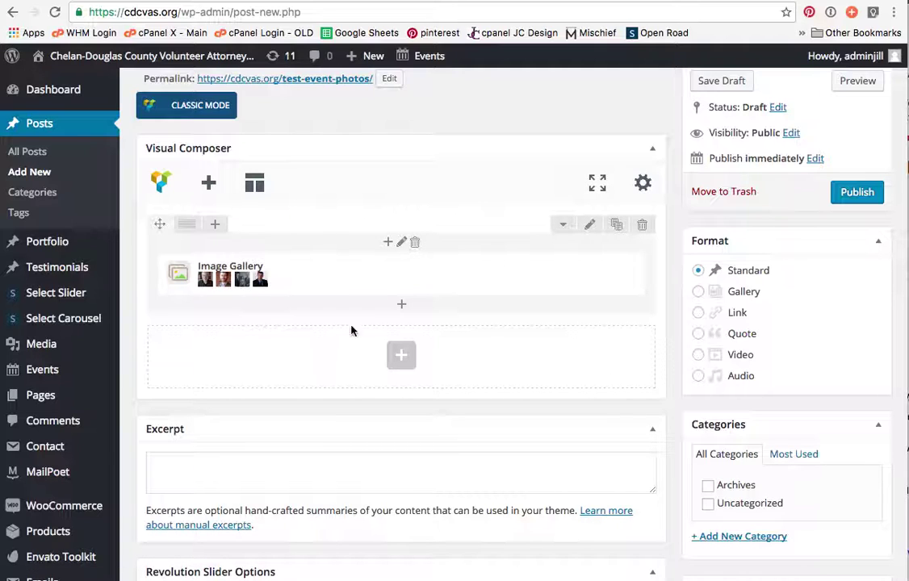
Add a Text Block element below the gallery, replace its placeholder with "Hi this is about this", and save it
{"action": "left_click", "coordinate": [404, 360]}
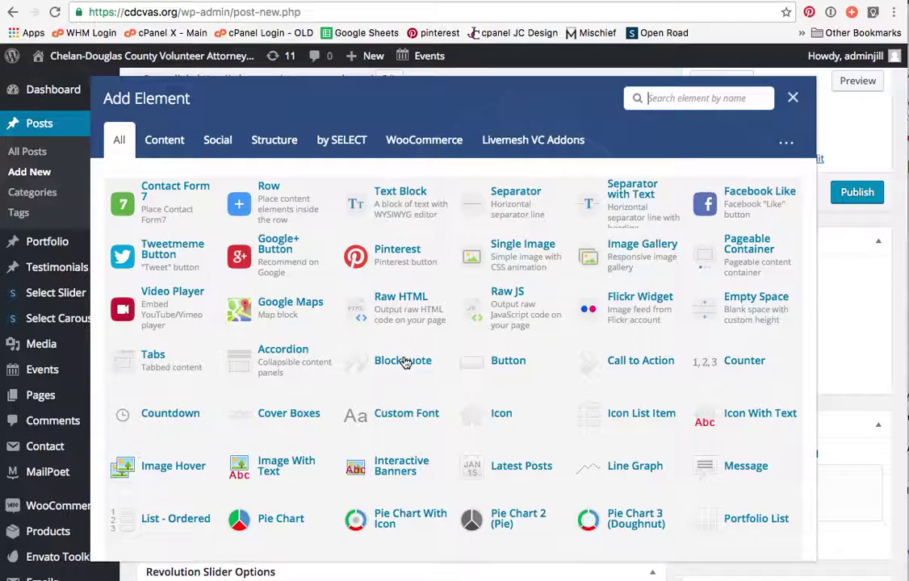
{"action": "left_click", "coordinate": [412, 211]}
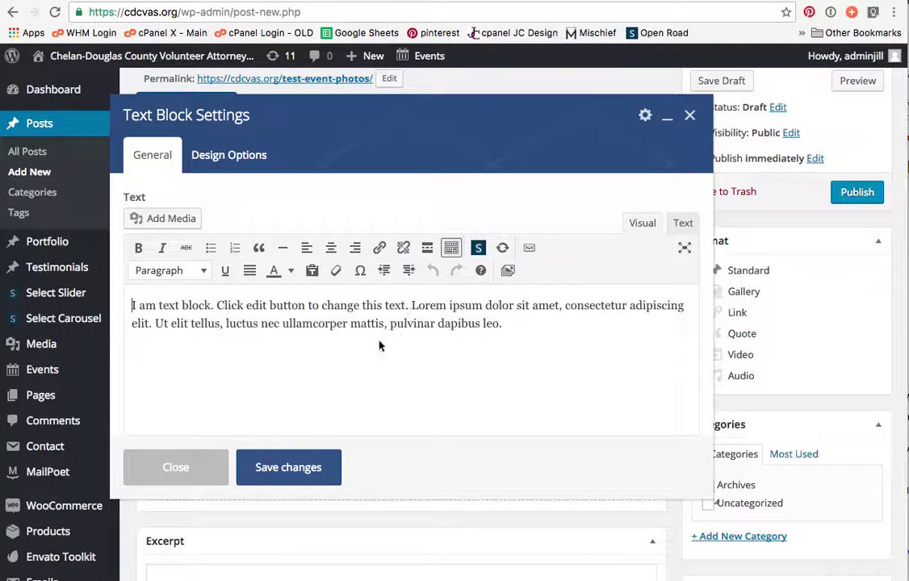
{"action": "left_click_drag", "start_coordinate": [520, 330], "coordinate": [95, 296]}
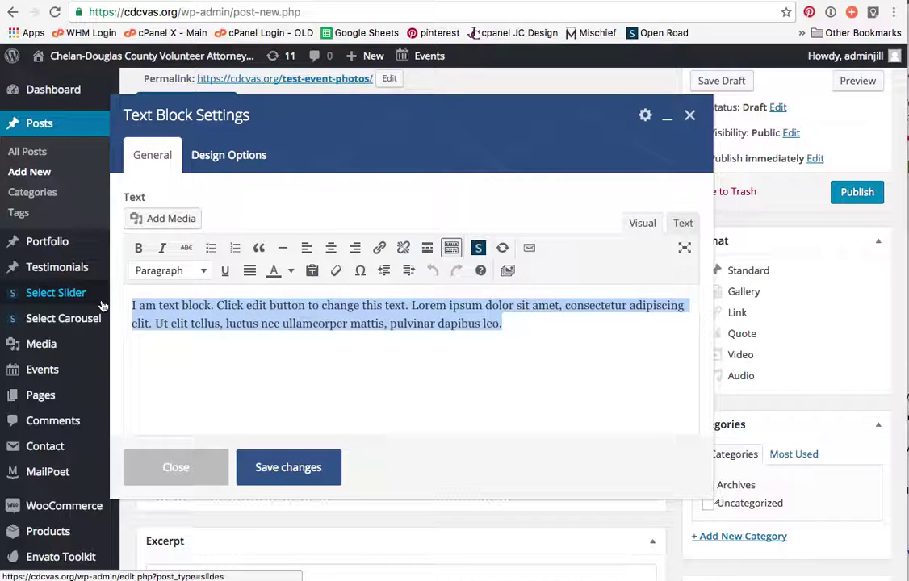
{"action": "type", "text": "Hi"}
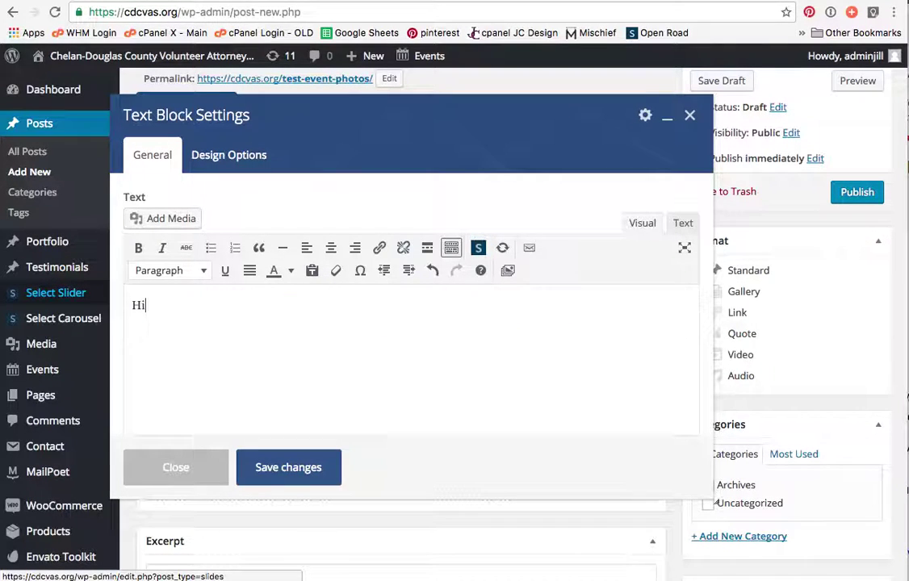
{"action": "type", "text": " this is abou"}
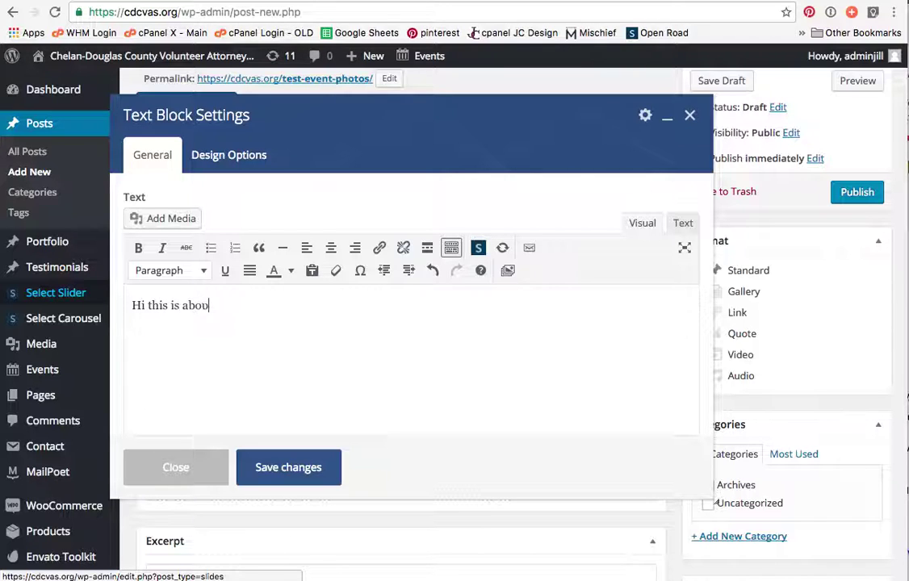
{"action": "type", "text": "t this"}
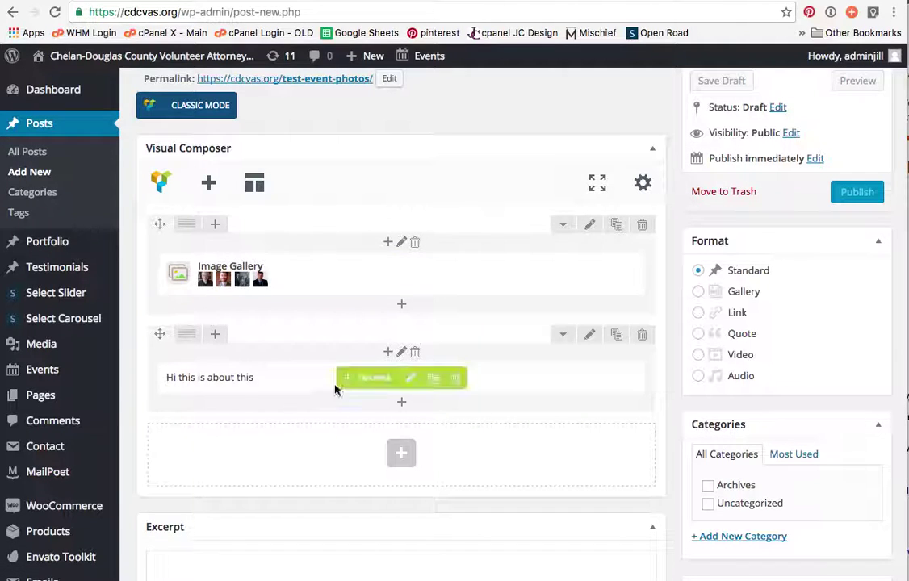
Move the text block's row above the image gallery row, and check the text block's settings without changing them
{"action": "left_click_drag", "start_coordinate": [161, 335], "coordinate": [171, 207]}
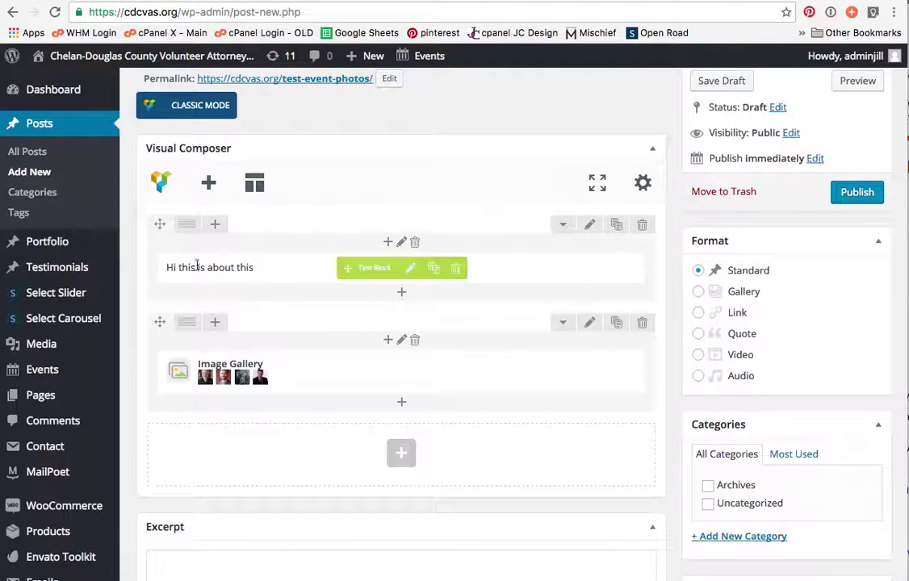
{"action": "left_click", "coordinate": [411, 270]}
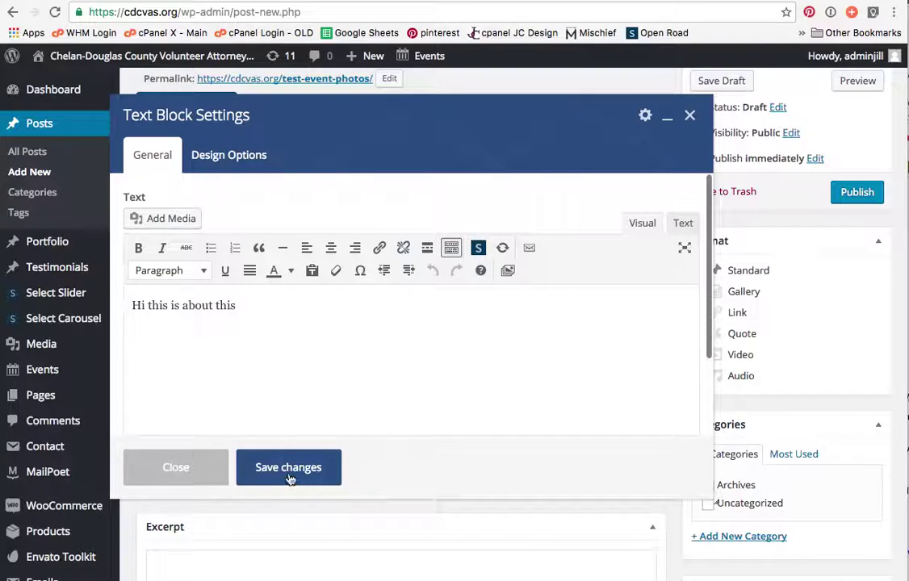
{"action": "key", "text": "Escape"}
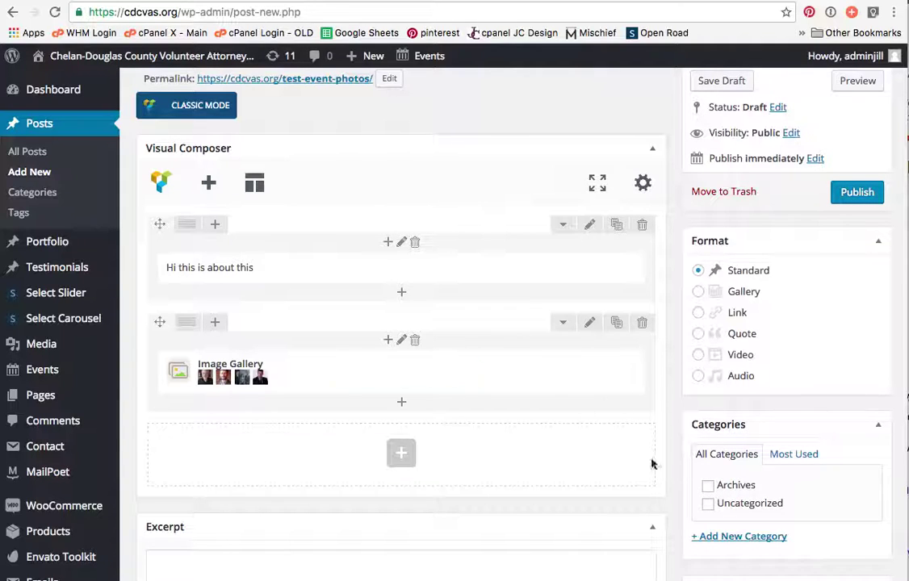
Publish the post in the Archives category and open its live page
{"action": "left_click", "coordinate": [708, 485]}
{"action": "left_click", "coordinate": [857, 192]}
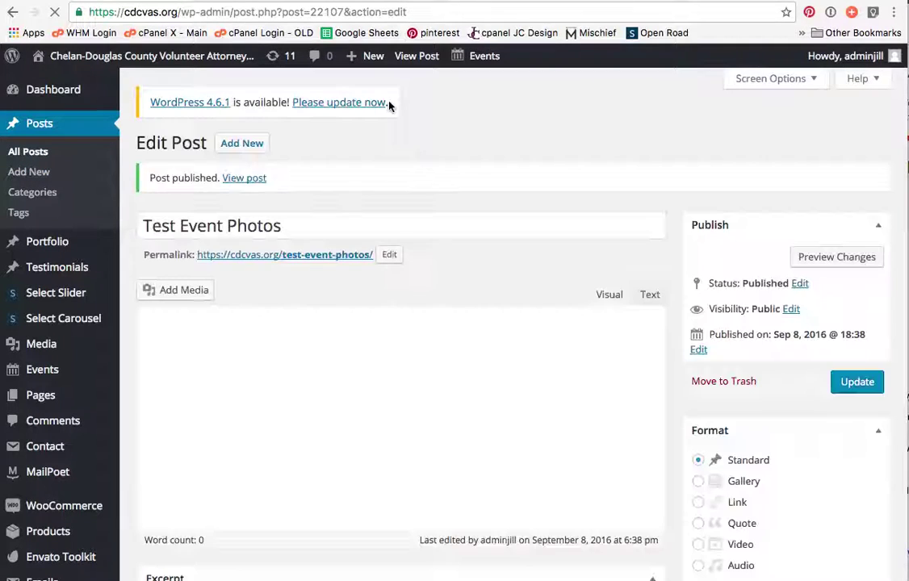
{"action": "left_click", "coordinate": [418, 58]}
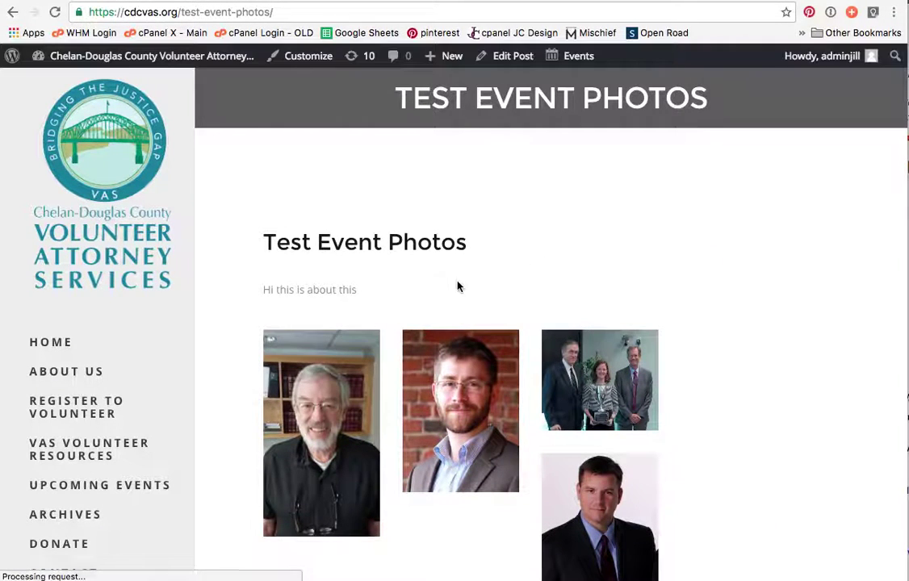
Enlarge the second gallery photo on the live page, browse through to the fourth one, and close the enlarged view
{"action": "scroll", "coordinate": [365, 307], "scroll_direction": "down", "scroll_amount": 1}
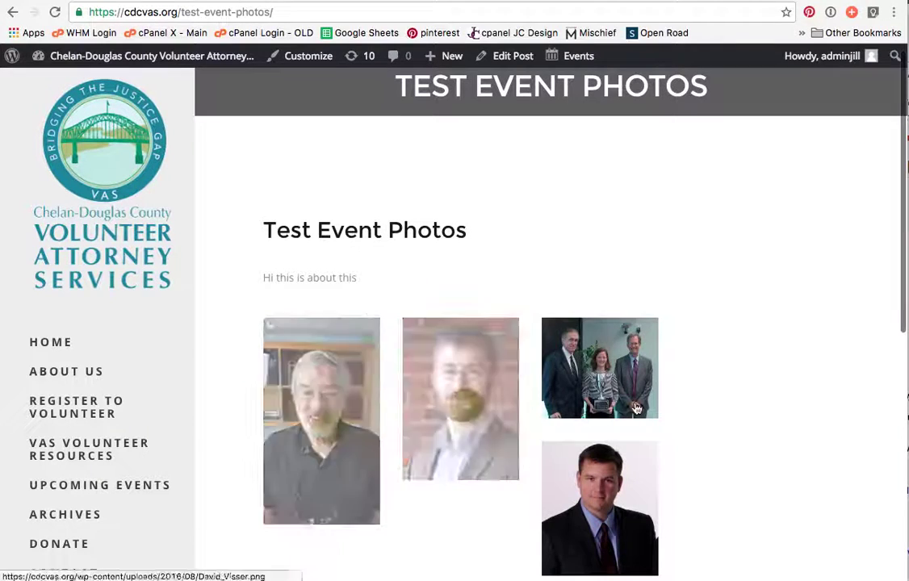
{"action": "left_click", "coordinate": [466, 410]}
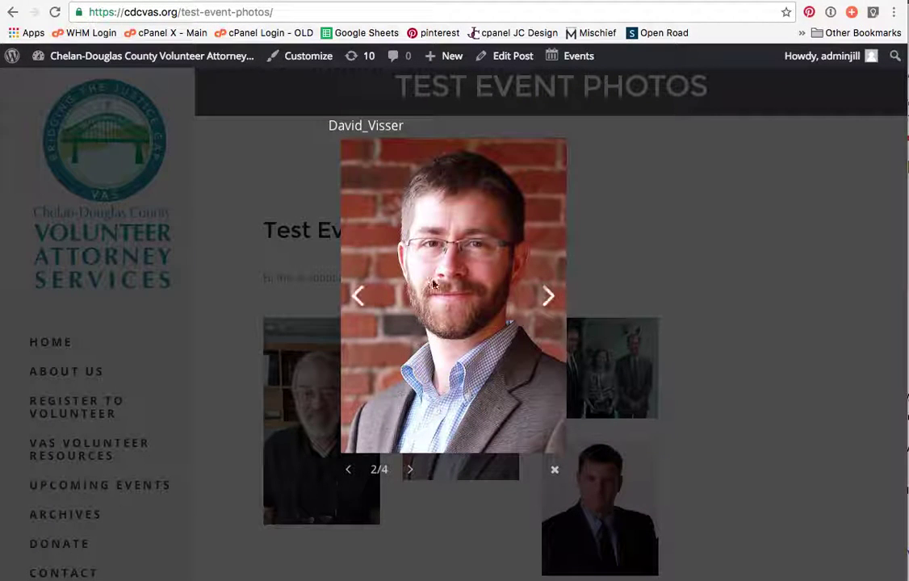
{"action": "left_click", "coordinate": [547, 296]}
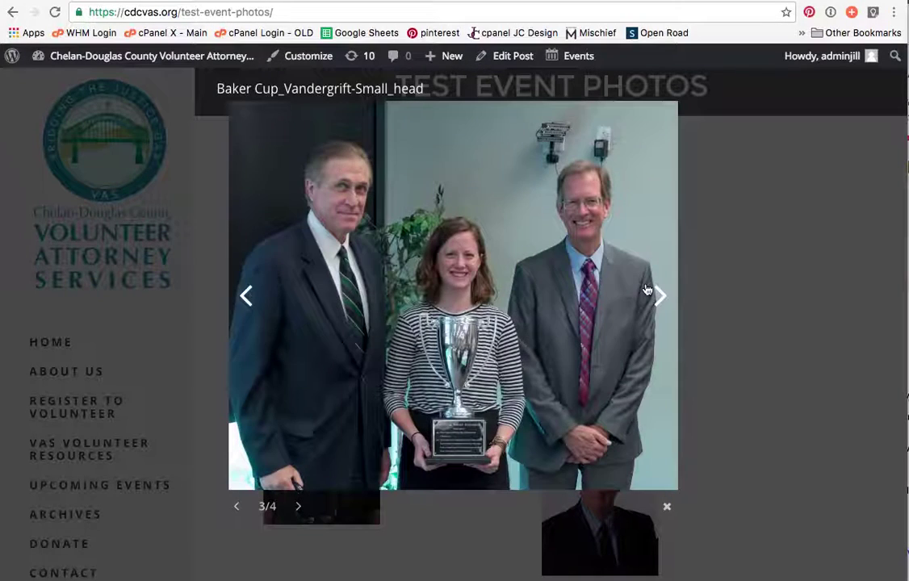
{"action": "left_click", "coordinate": [660, 294]}
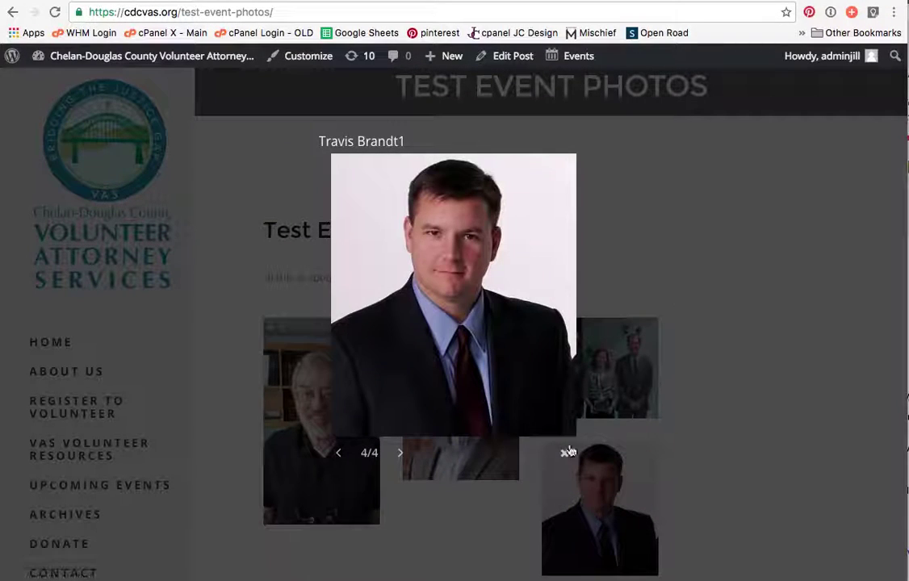
{"action": "left_click", "coordinate": [566, 453]}
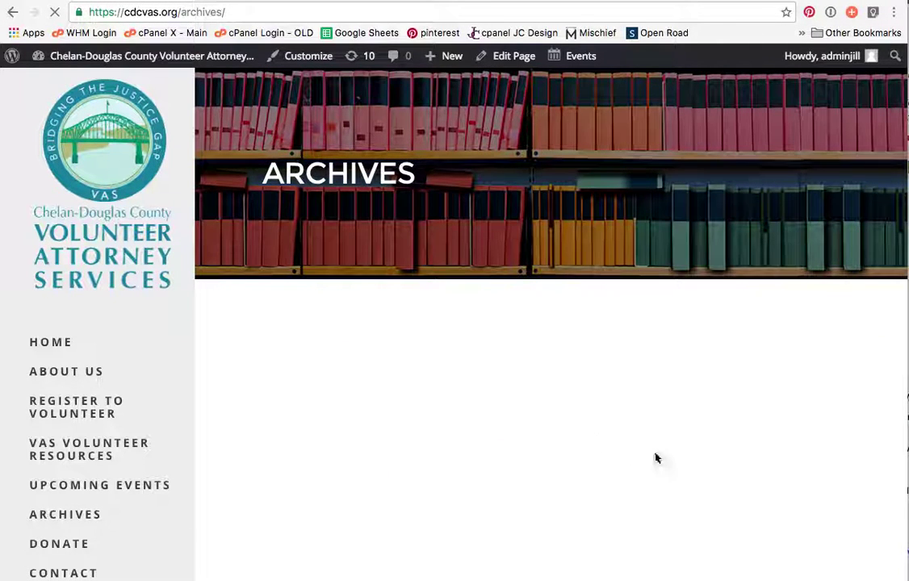
Open the site's Archives page and examine the title and excerpt text of the Test Event Photos entry
{"action": "scroll", "coordinate": [656, 457], "scroll_direction": "down", "scroll_amount": 1}
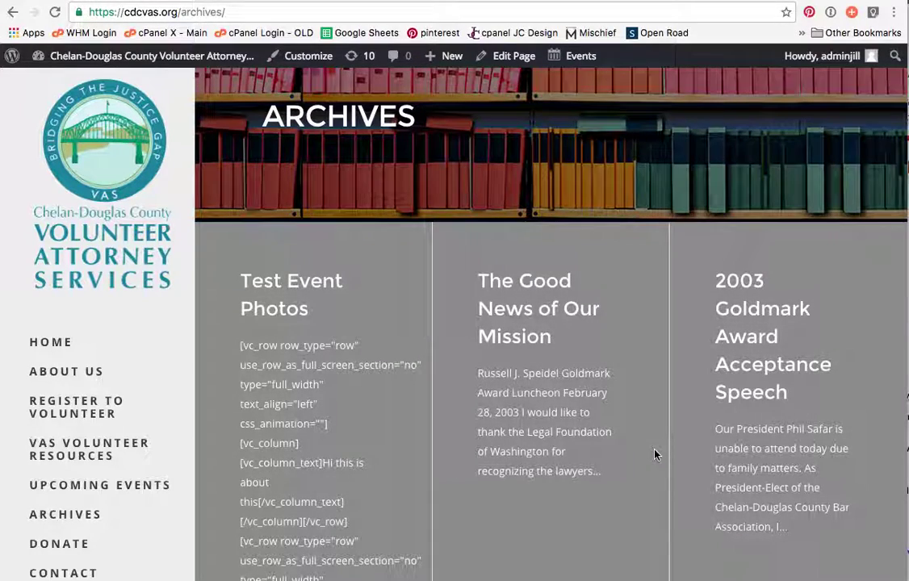
{"action": "scroll", "coordinate": [356, 484], "scroll_direction": "down", "scroll_amount": 1}
{"action": "scroll", "coordinate": [356, 484], "scroll_direction": "down", "scroll_amount": 5}
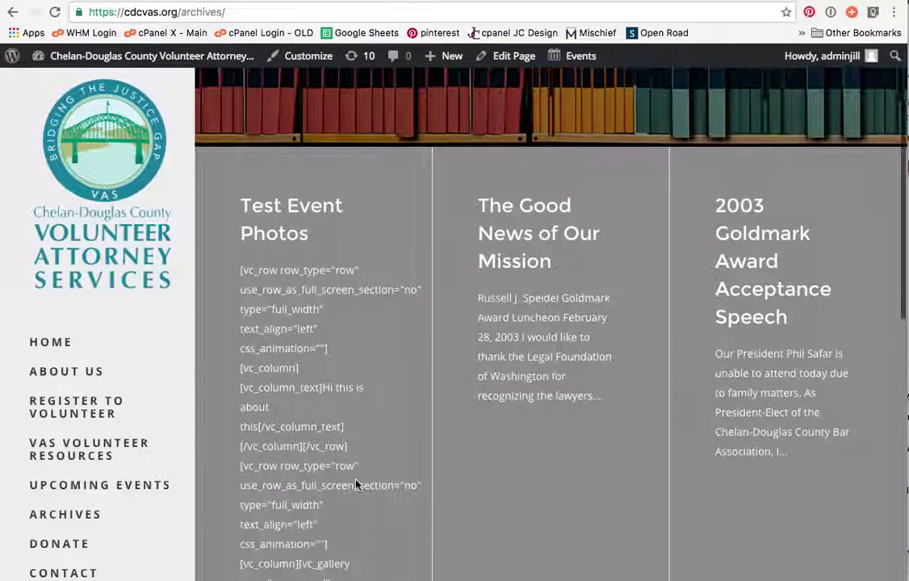
{"action": "scroll", "coordinate": [356, 483], "scroll_direction": "up", "scroll_amount": 5}
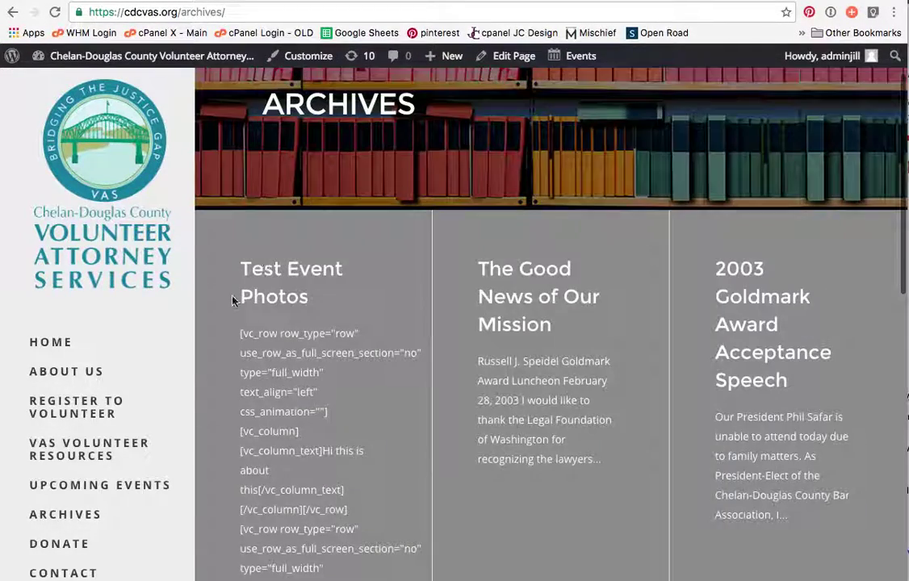